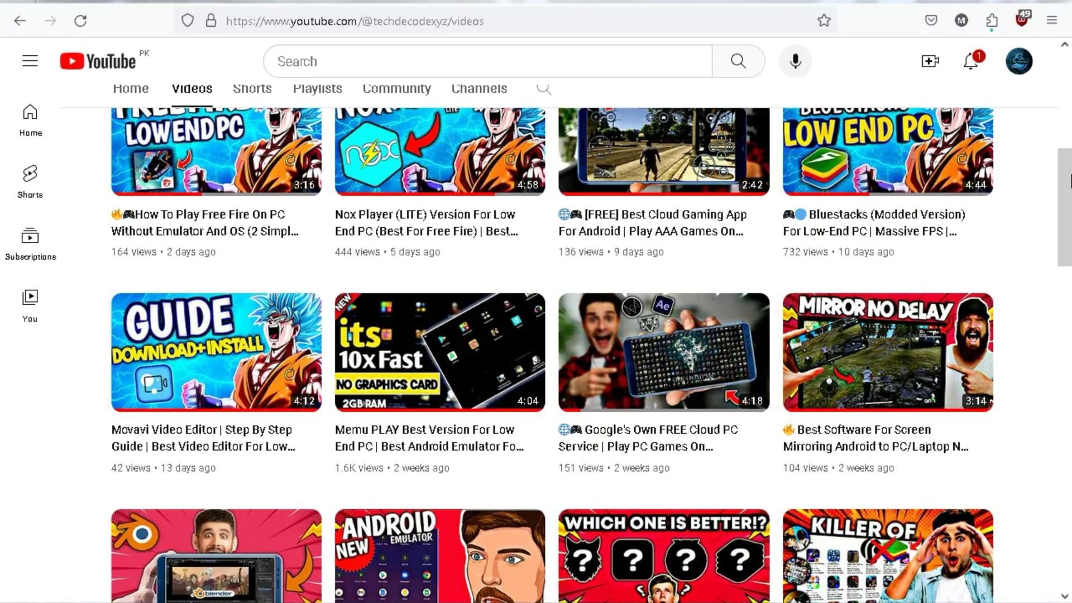
- Refresh the desktop several times, then bring up the Computer icon's options to check system RAM and type
{"action": "scroll", "coordinate": [559, 335], "scroll_direction": "down", "scroll_amount": 2}
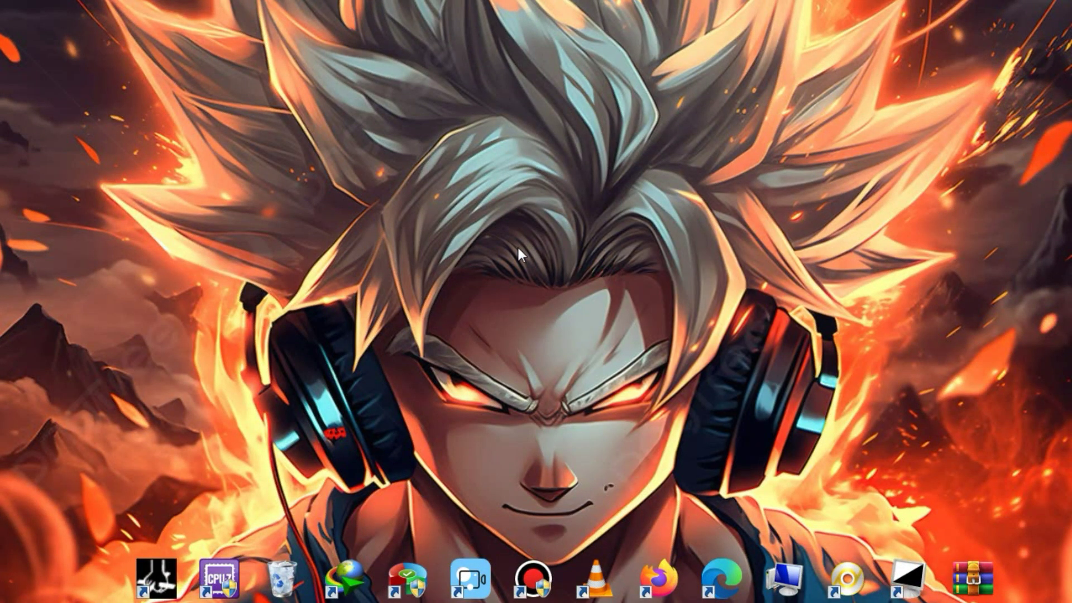
{"action": "right_click", "coordinate": [517, 245]}
{"action": "left_click", "coordinate": [575, 295]}
{"action": "right_click", "coordinate": [577, 296]}
{"action": "left_click", "coordinate": [611, 341]}
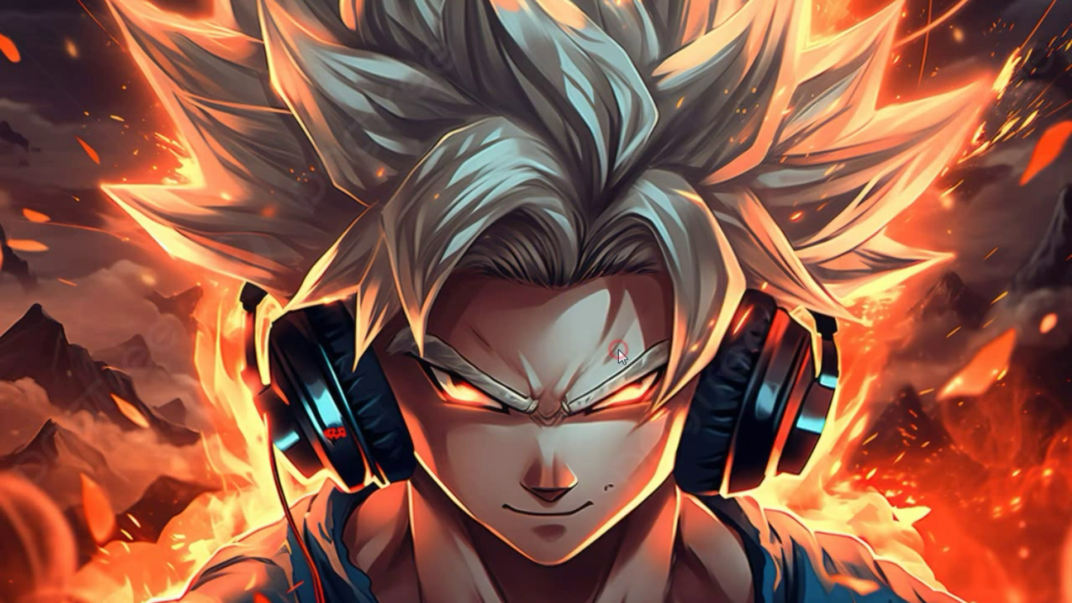
{"action": "right_click", "coordinate": [485, 214]}
{"action": "left_click", "coordinate": [540, 260]}
{"action": "right_click", "coordinate": [539, 268]}
{"action": "left_click", "coordinate": [576, 312]}
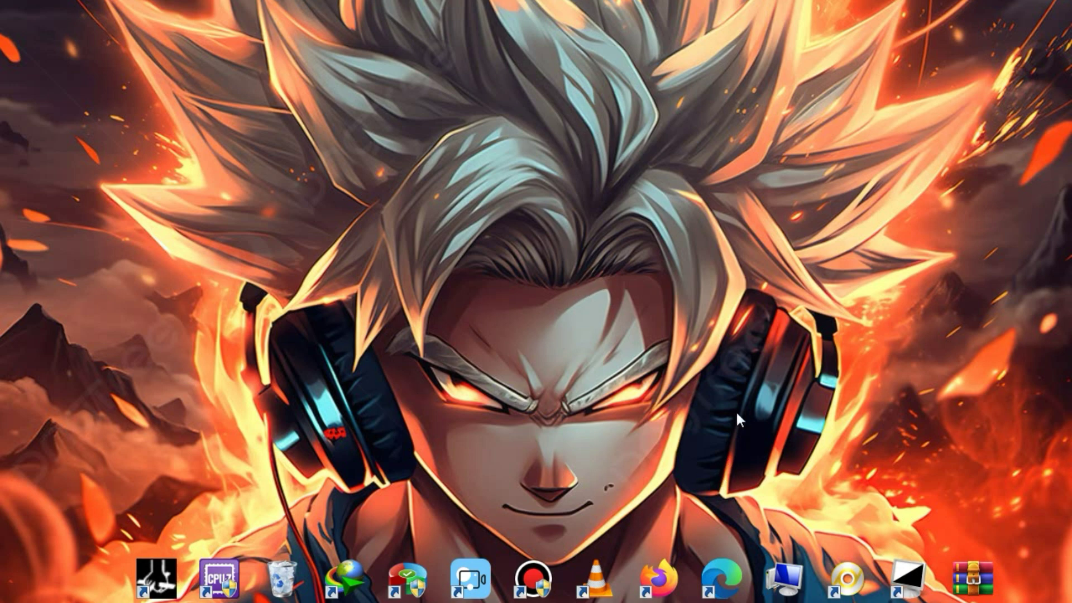
{"action": "right_click", "coordinate": [798, 587]}
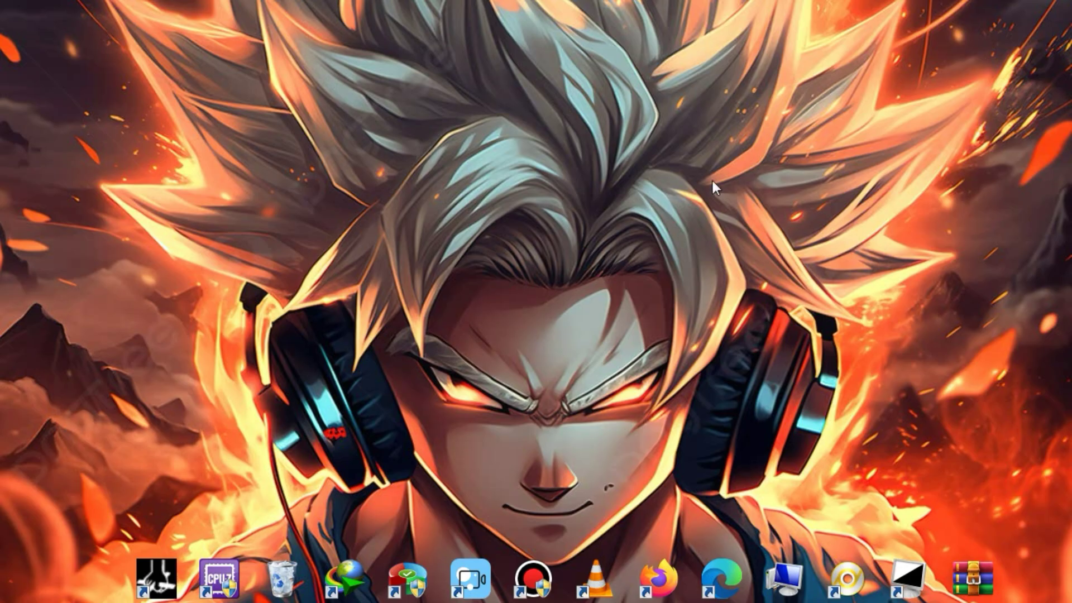
- Show the Intel graphics adapter properties through Screen Resolution > Advanced settings
{"action": "right_click", "coordinate": [693, 199]}
{"action": "left_click", "coordinate": [727, 428]}
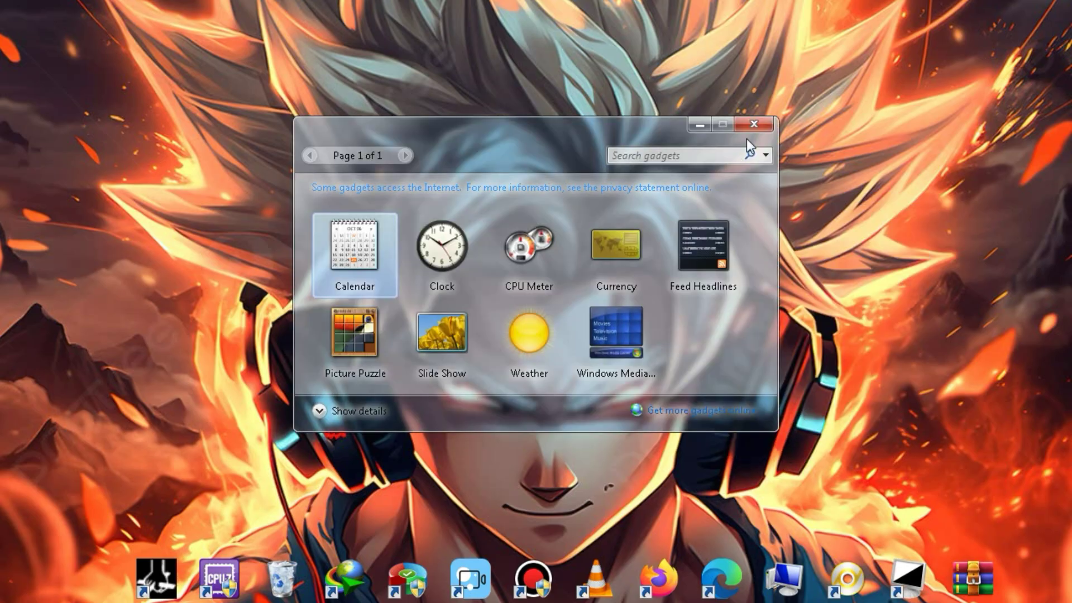
{"action": "right_click", "coordinate": [752, 127]}
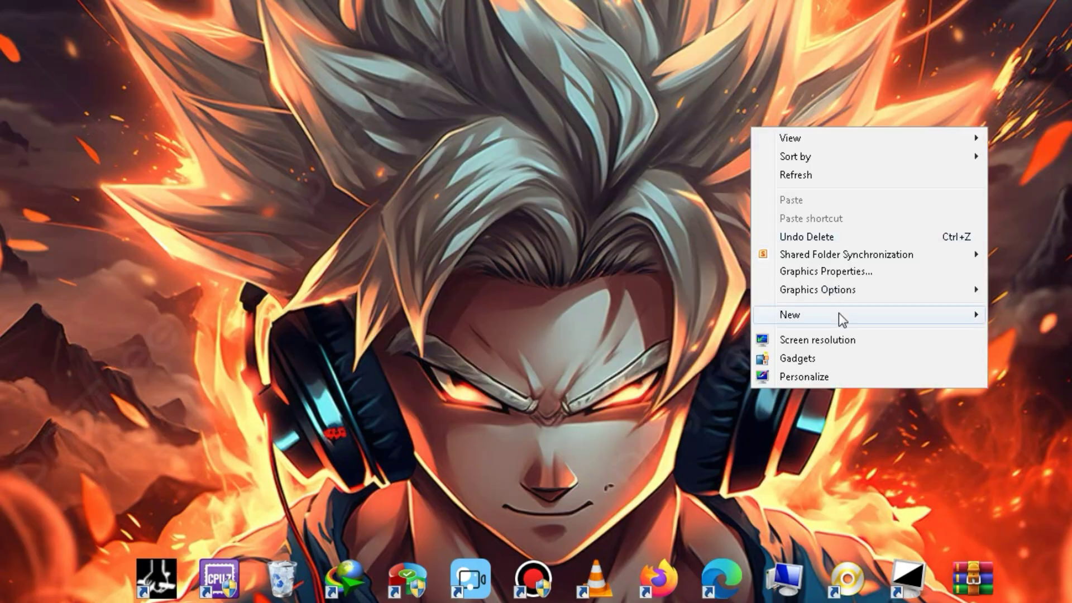
{"action": "left_click", "coordinate": [818, 339]}
{"action": "left_click", "coordinate": [738, 265]}
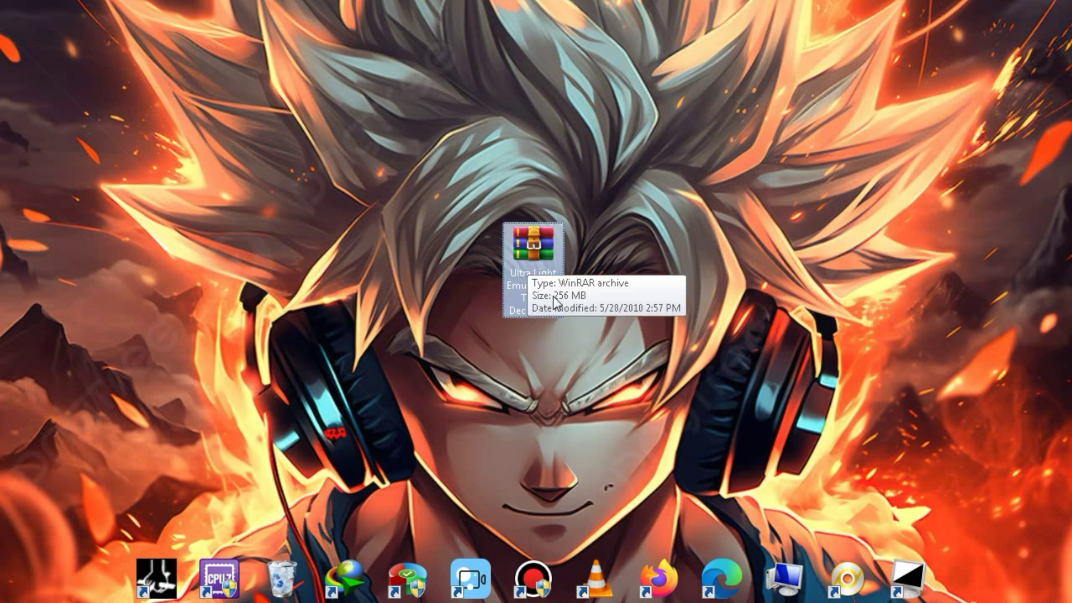
- Extract the Ultra Light Emulator .rar to its default desktop folder, entering the archive password
{"action": "right_click", "coordinate": [523, 251]}
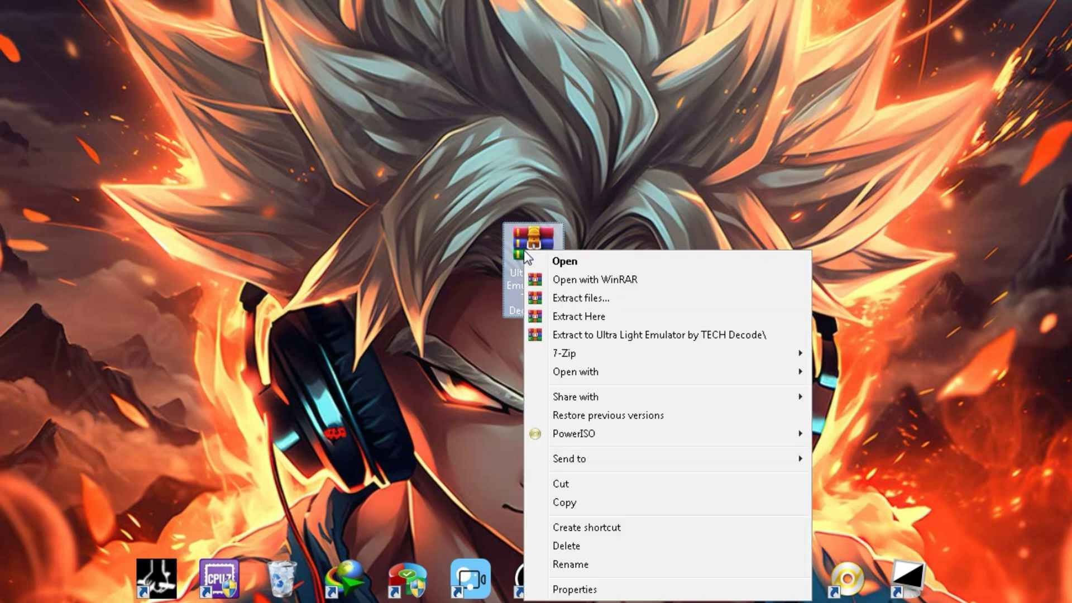
{"action": "left_click", "coordinate": [583, 301]}
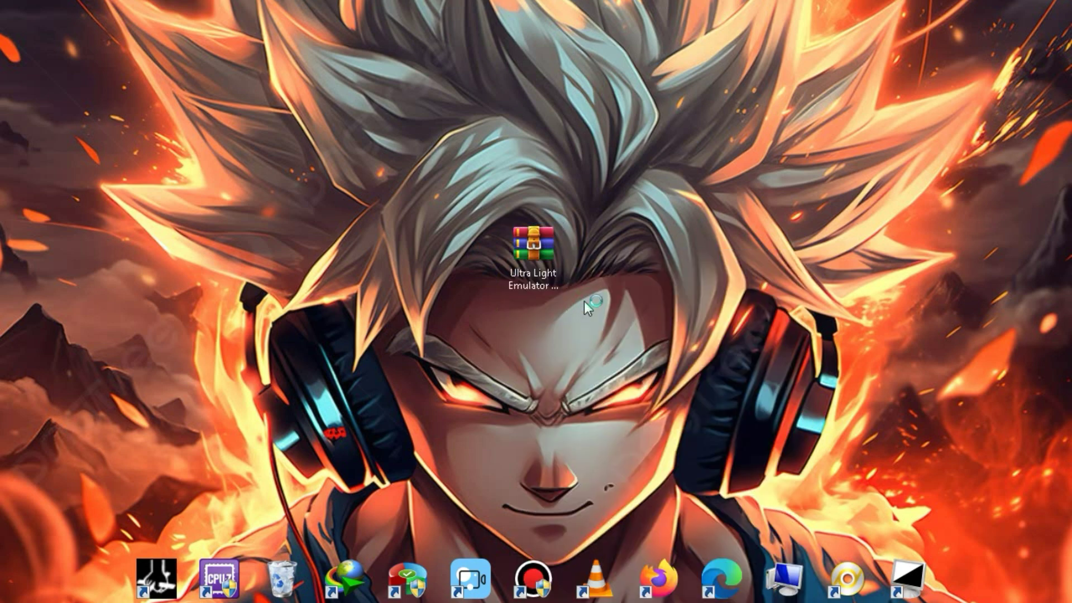
{"action": "left_click", "coordinate": [602, 473]}
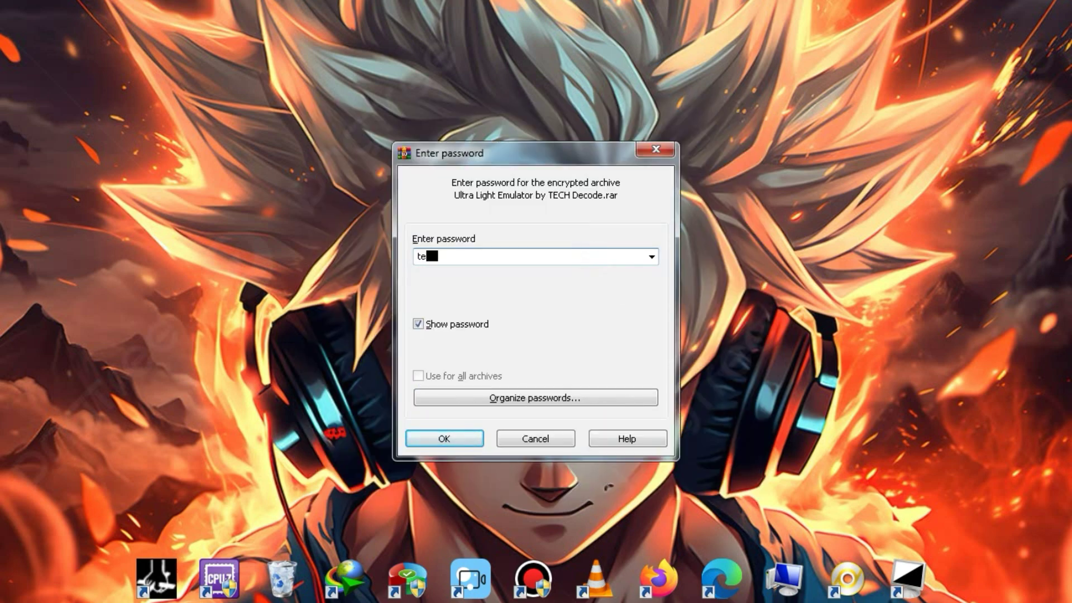
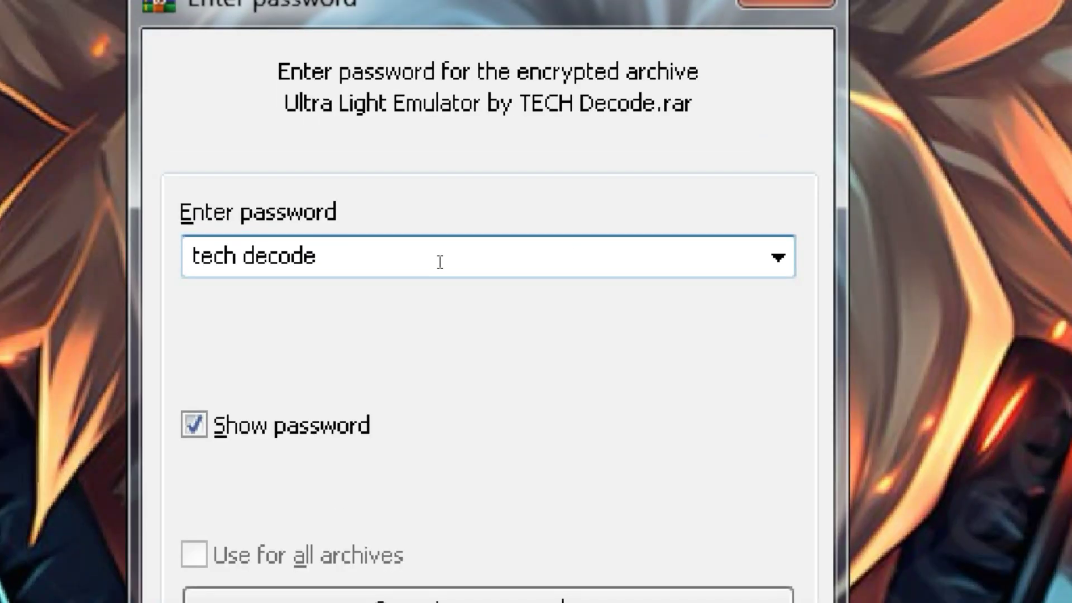
{"action": "left_click_drag", "start_coordinate": [494, 251], "coordinate": [390, 266]}
{"action": "left_click", "coordinate": [502, 267]}
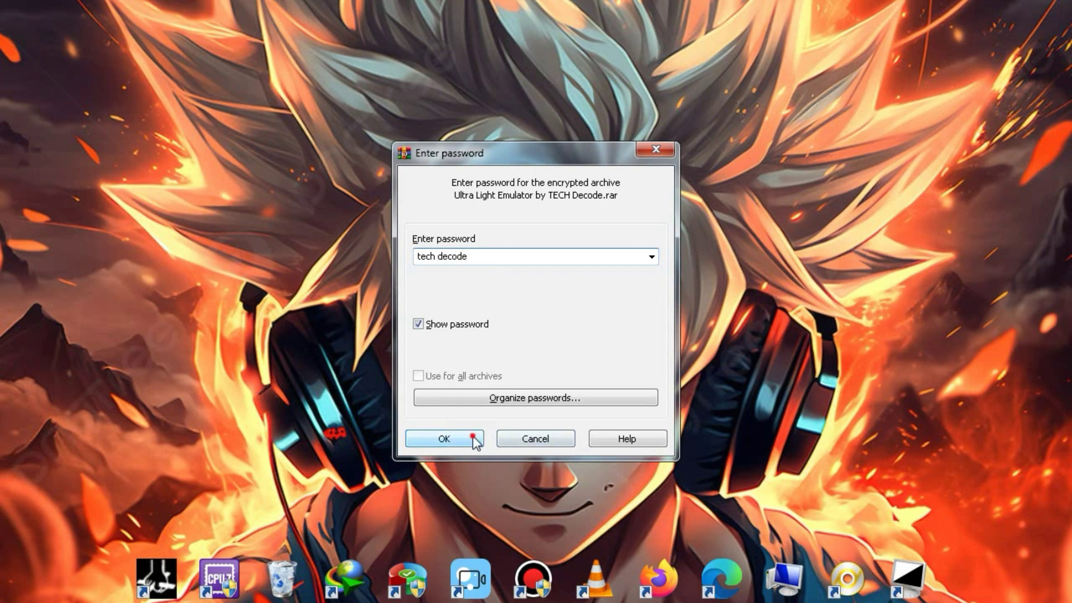
{"action": "left_click", "coordinate": [473, 439]}
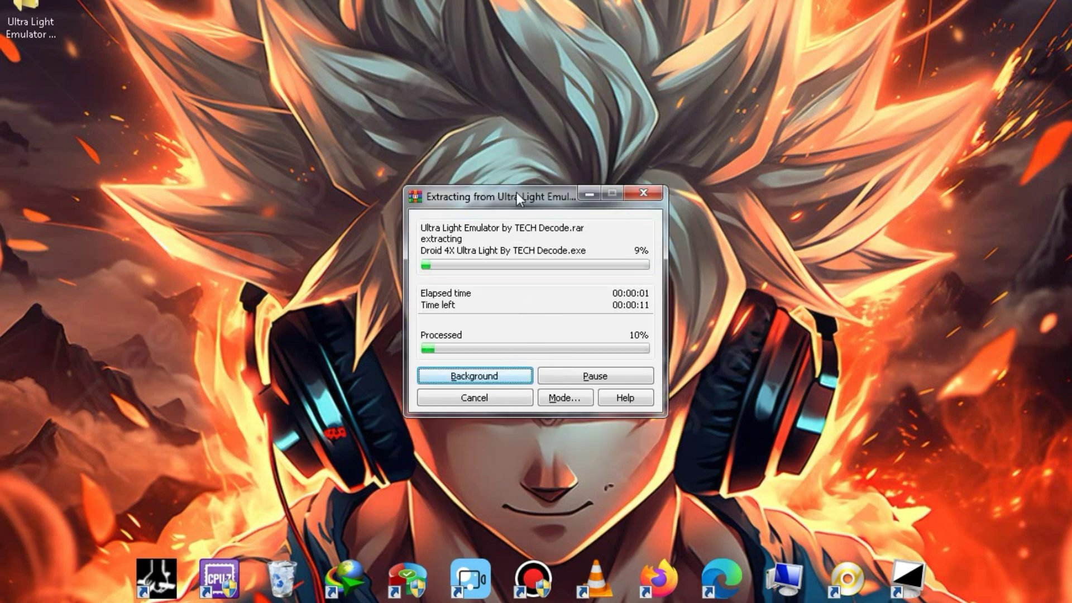
{"action": "mouse_move", "coordinate": [528, 204]}
{"action": "left_mouse_down"}
{"action": "mouse_move", "coordinate": [489, 199]}
{"action": "mouse_move", "coordinate": [525, 185]}
{"action": "left_mouse_up"}
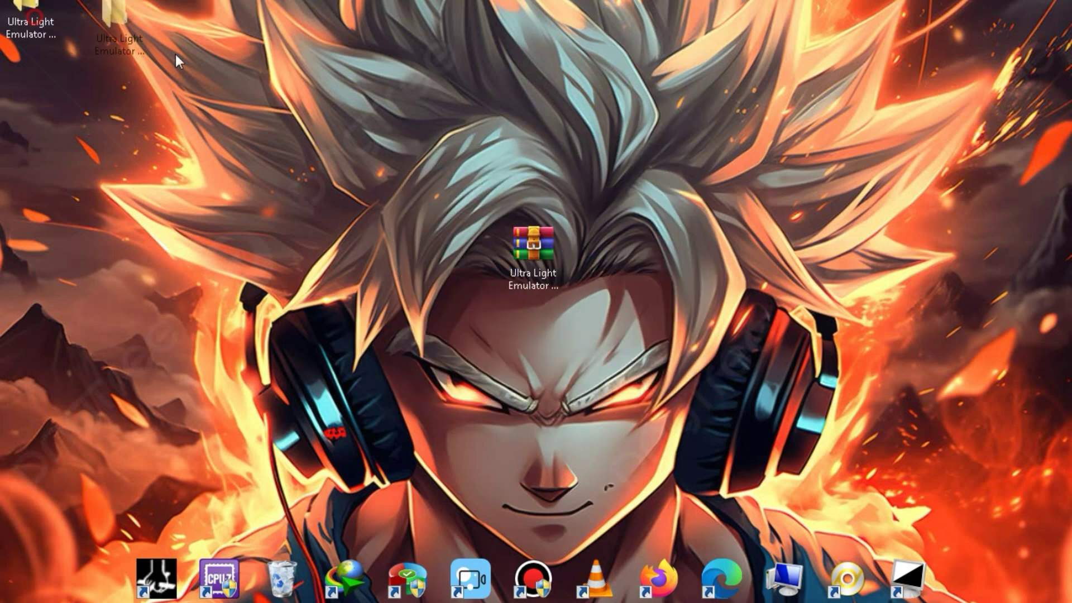
- Open the extracted Ultra Light Emulator folders and run the Droid4X installer
{"action": "left_click_drag", "start_coordinate": [175, 55], "coordinate": [264, 195]}
{"action": "double_click", "coordinate": [259, 175]}
{"action": "double_click", "coordinate": [371, 82]}
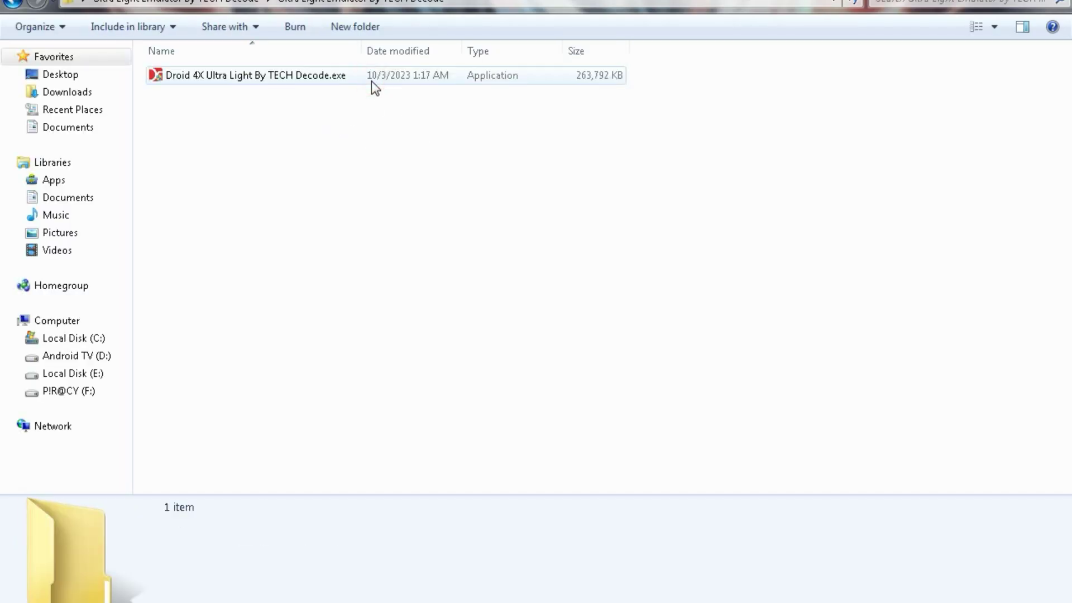
{"action": "double_click", "coordinate": [252, 75]}
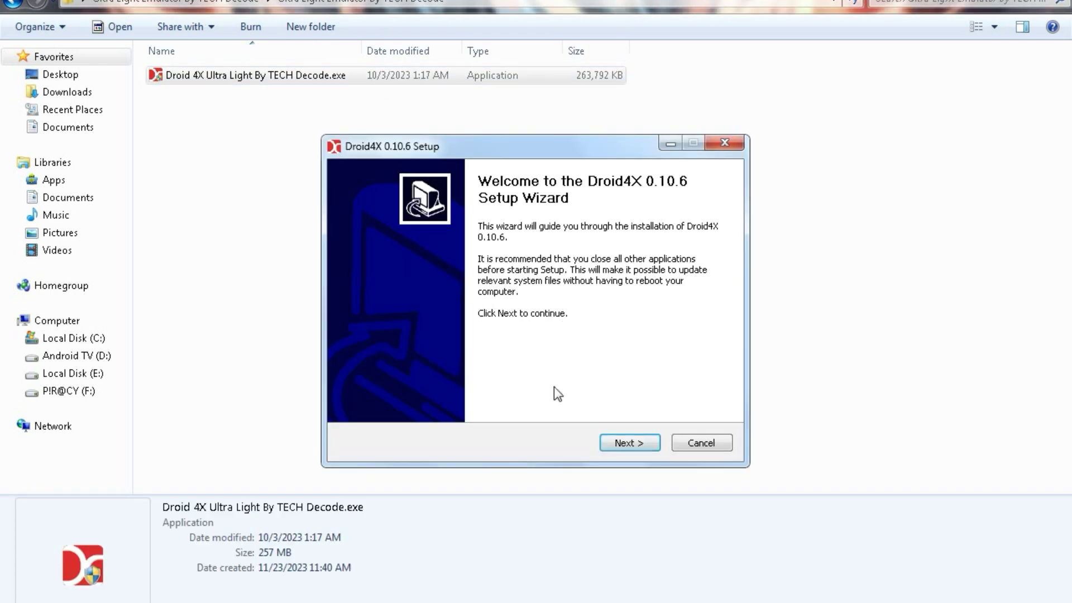
- Accept the license, keep the default Program Files install path, and install Droid4X 0.10.6
{"action": "left_click", "coordinate": [615, 442]}
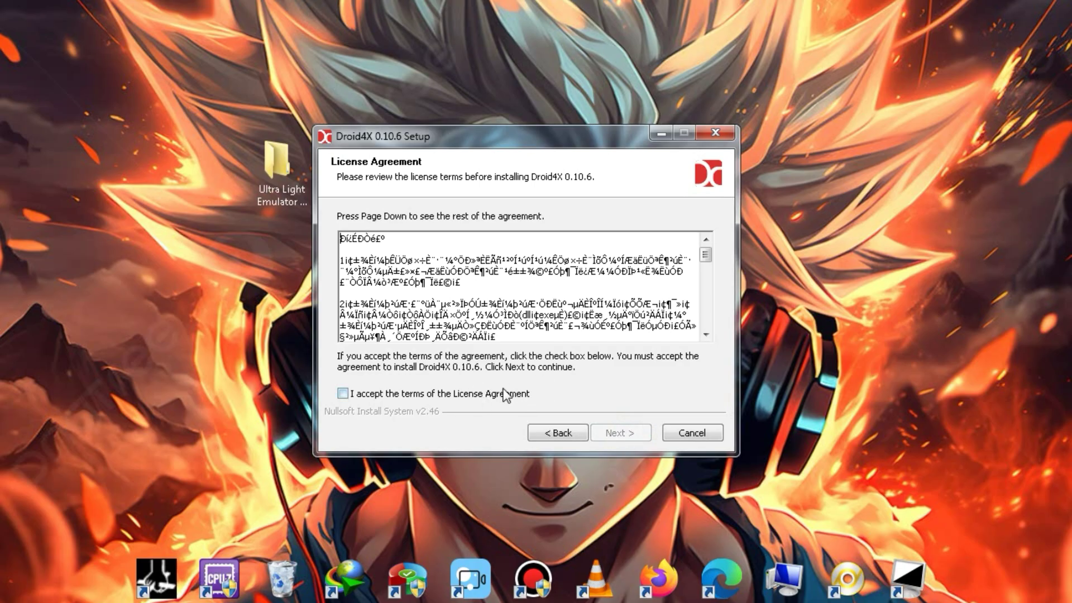
{"action": "left_click", "coordinate": [504, 394]}
{"action": "left_click_drag", "start_coordinate": [705, 255], "coordinate": [629, 442]}
{"action": "left_click", "coordinate": [620, 433]}
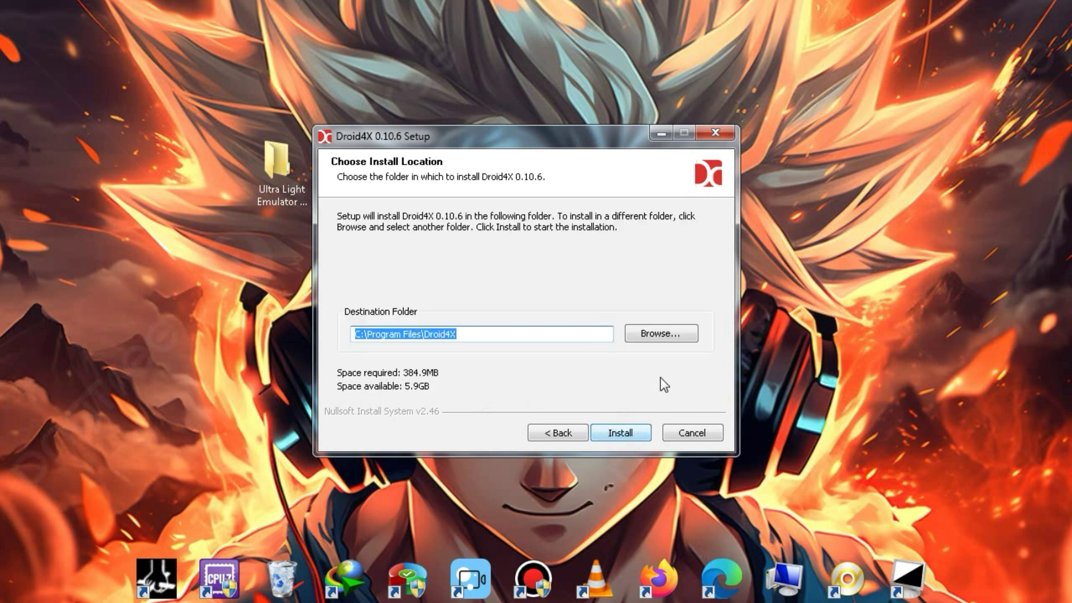
{"action": "left_click", "coordinate": [663, 335]}
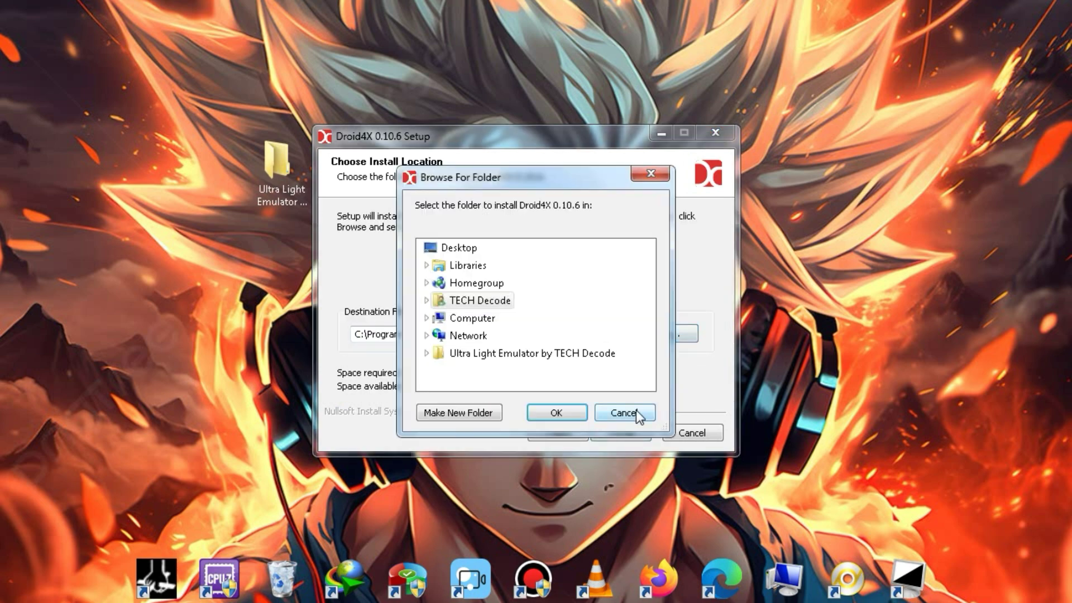
{"action": "left_click", "coordinate": [637, 414]}
{"action": "left_click", "coordinate": [621, 433]}
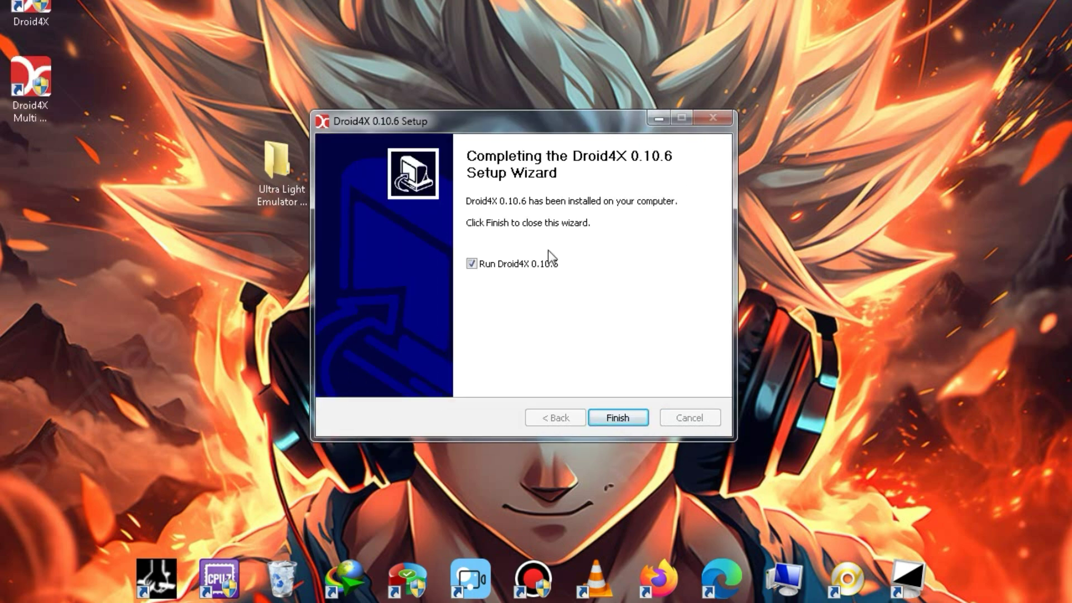
- Finish setup with Run Droid4X checked and skip through the intro tutorial with 'I get it'
{"action": "left_click", "coordinate": [627, 422]}
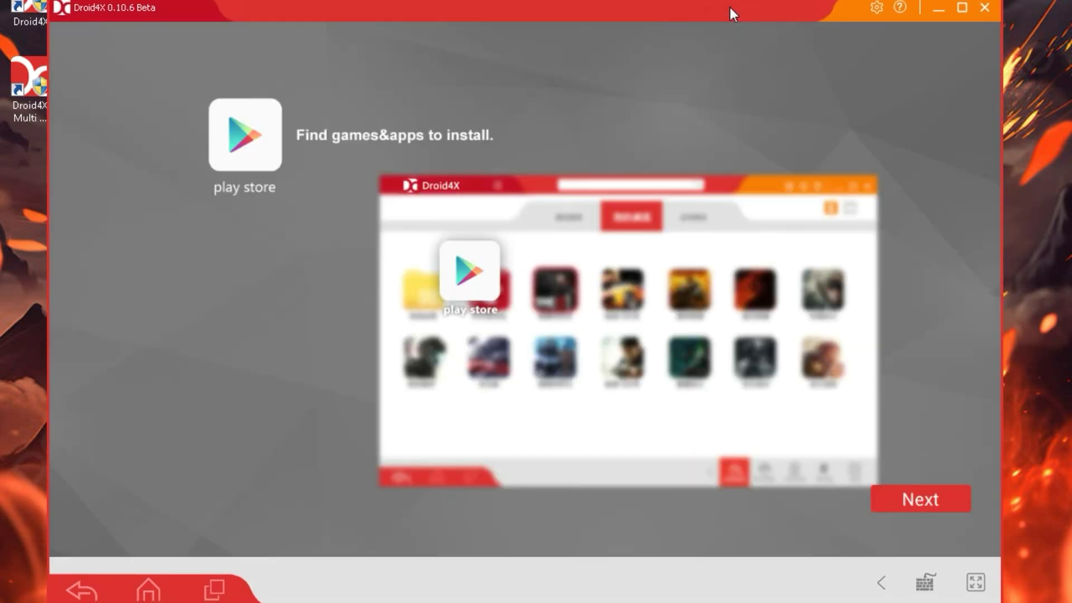
{"action": "left_click", "coordinate": [915, 506]}
{"action": "left_click", "coordinate": [915, 506]}
{"action": "left_click", "coordinate": [914, 506]}
{"action": "left_click", "coordinate": [921, 505]}
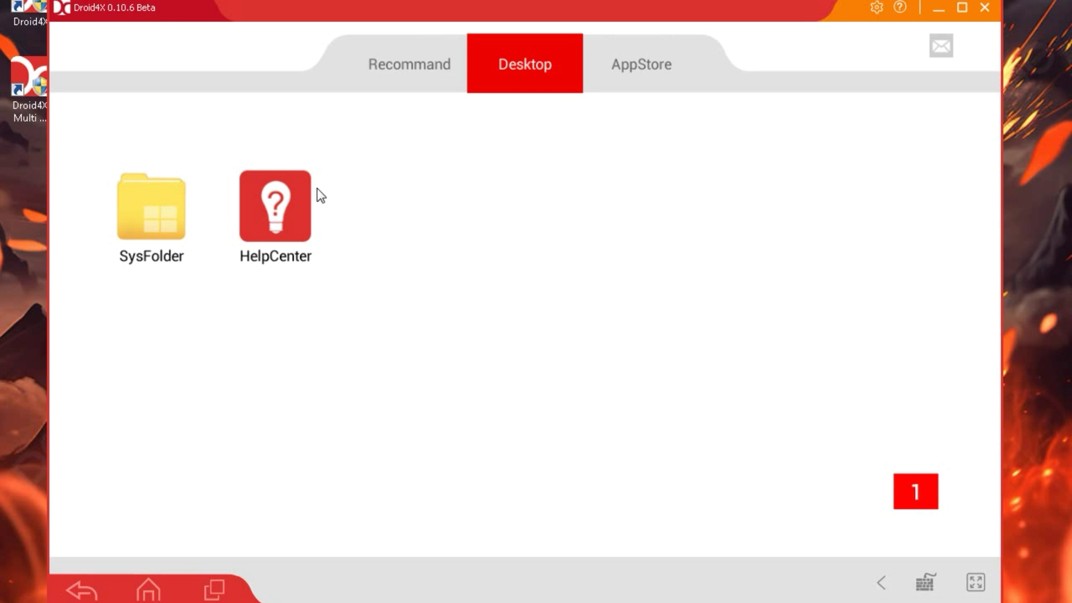
- Install Free_Fire-1.17.1.apk from the game folder via Droid4X's Apk Install setting
{"action": "left_click", "coordinate": [159, 198]}
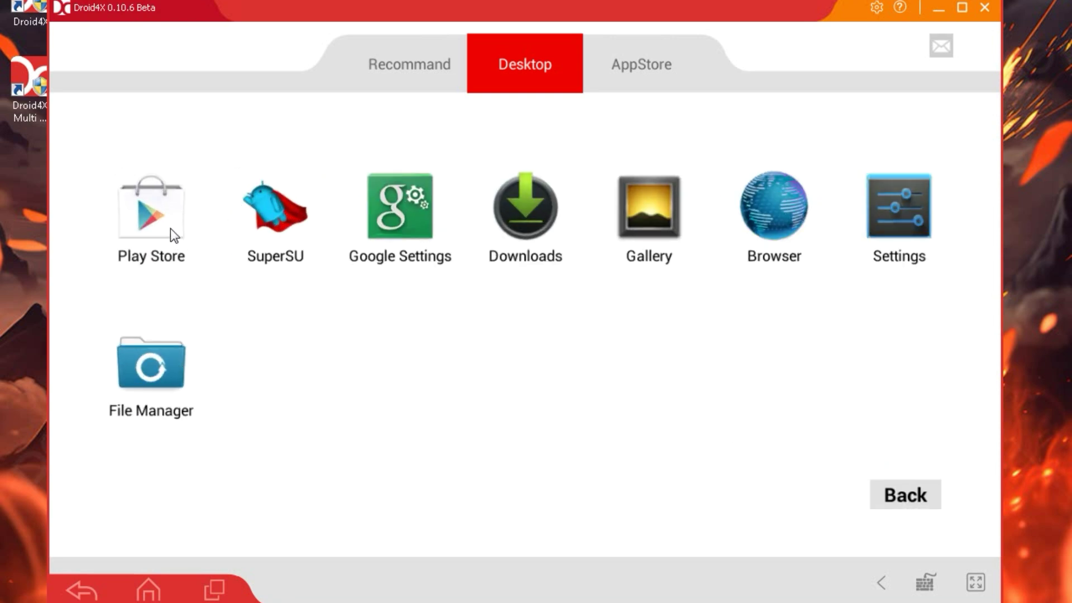
{"action": "left_click", "coordinate": [915, 493]}
{"action": "left_click", "coordinate": [877, 7]}
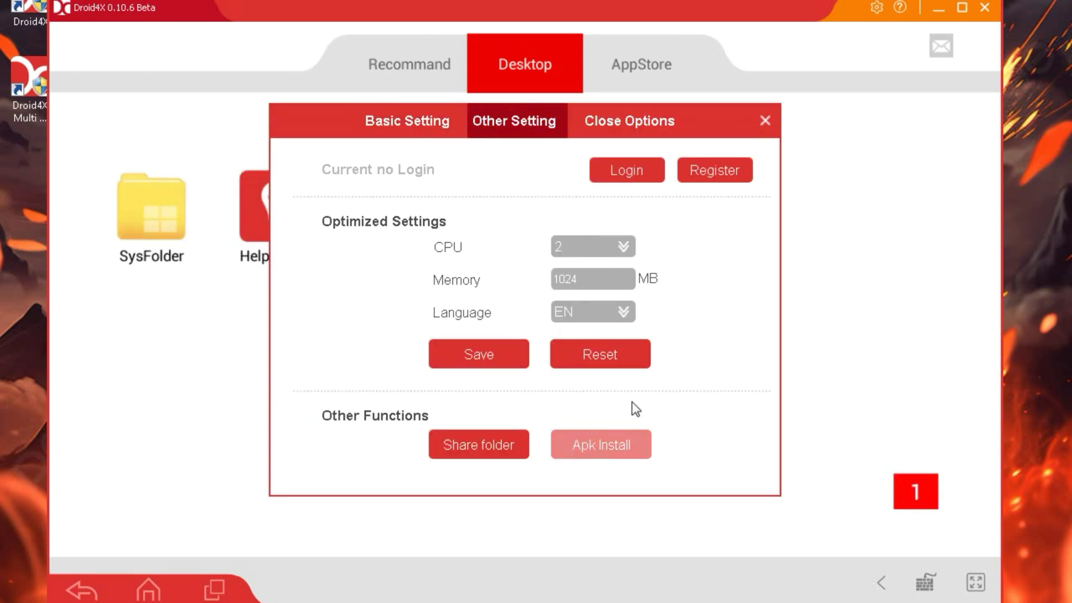
{"action": "left_click", "coordinate": [600, 453]}
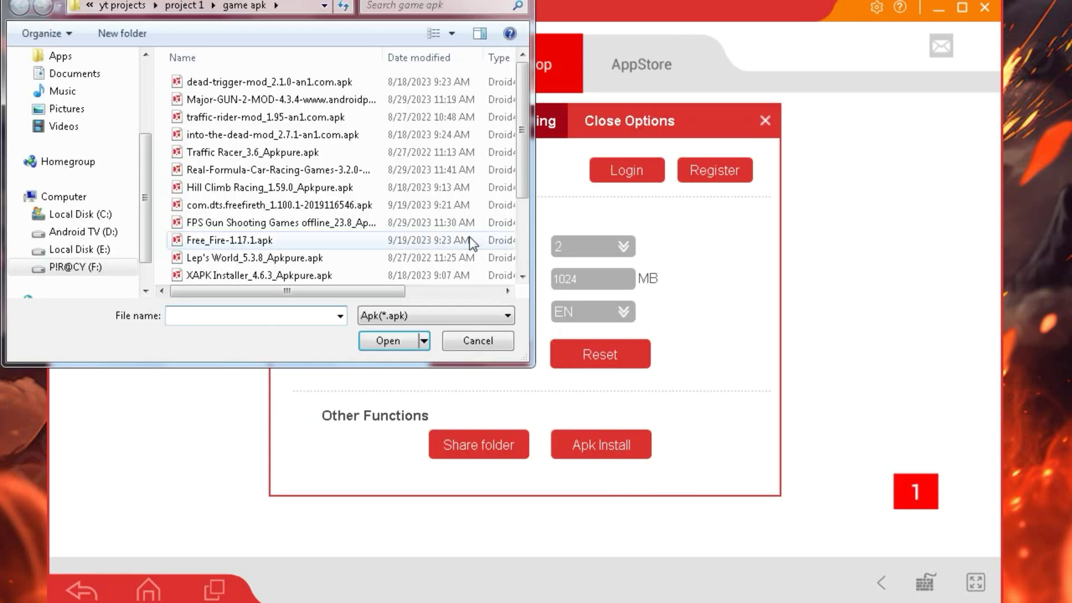
{"action": "left_click", "coordinate": [419, 173]}
{"action": "left_click", "coordinate": [418, 140]}
{"action": "left_click", "coordinate": [388, 341]}
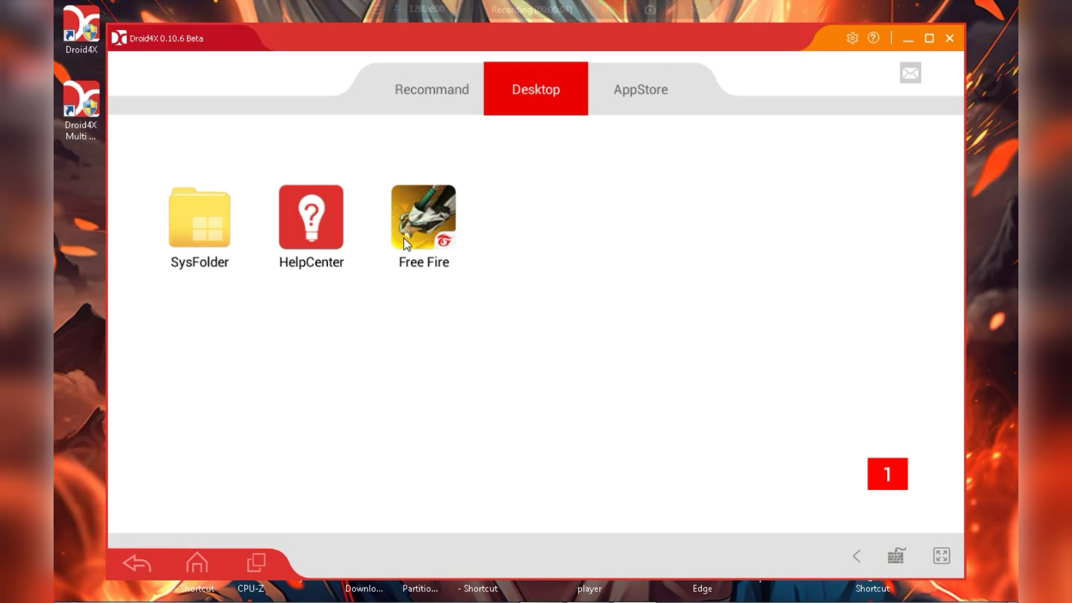
- Start the Free Fire app from the Droid4X Desktop tab
{"action": "left_click", "coordinate": [428, 234]}
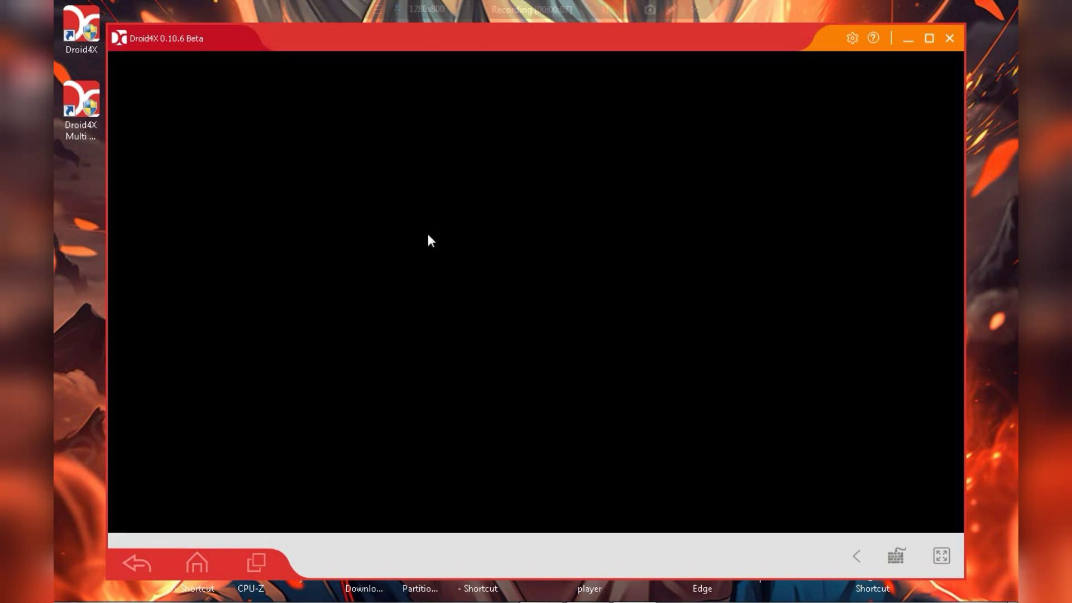